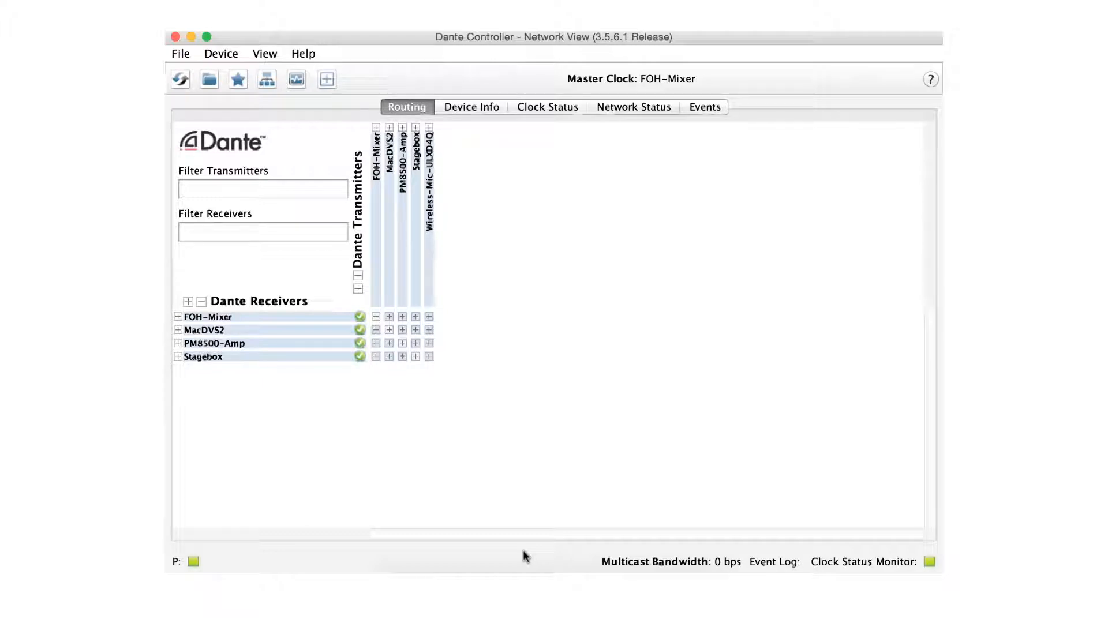
Step: Examine the routing grid, then review the Device Info, Clock Status, Network Status and Events tabs
click(377, 318)
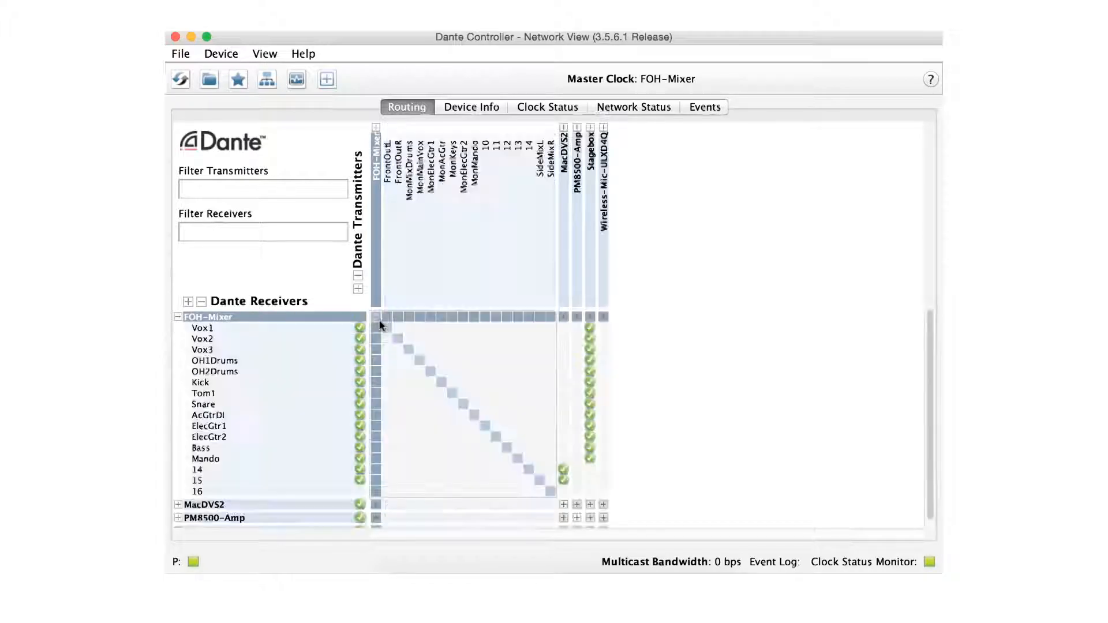
click(587, 317)
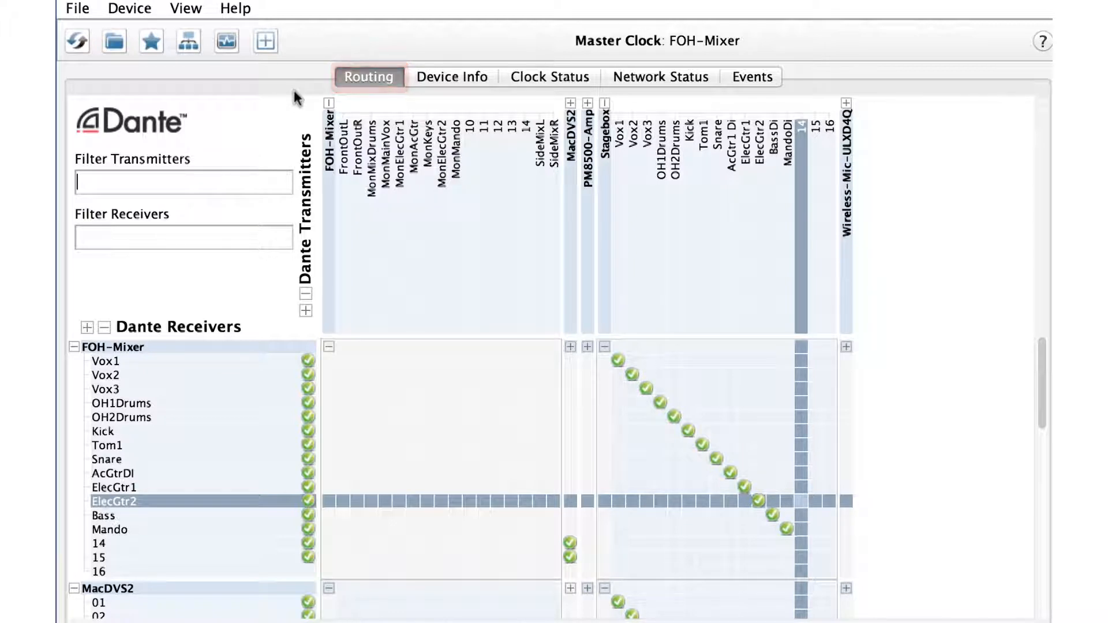
click(438, 73)
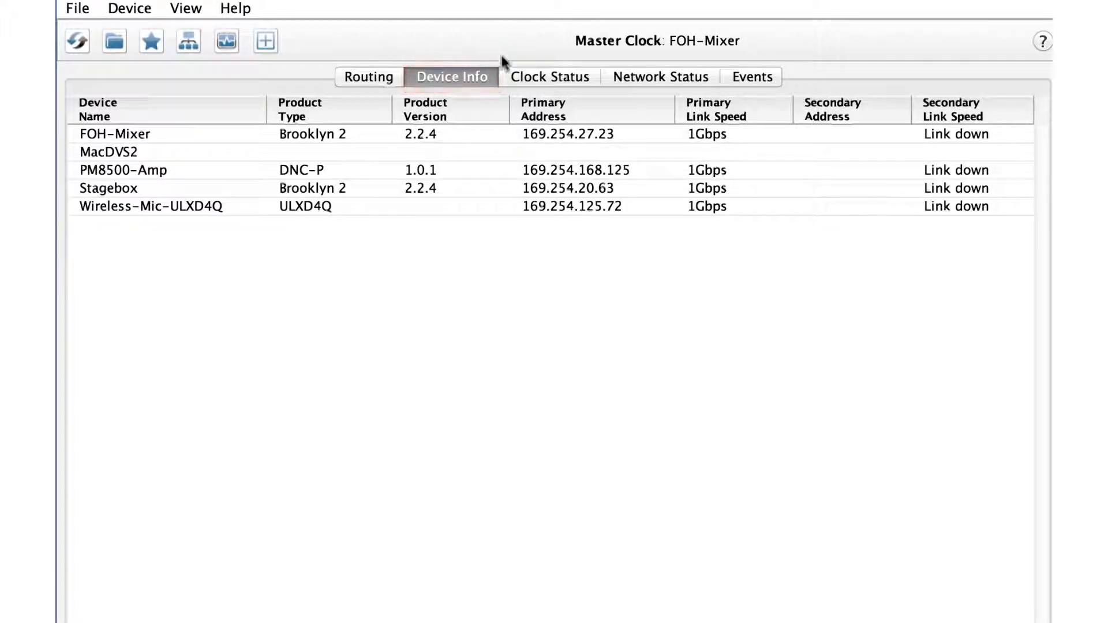
click(531, 75)
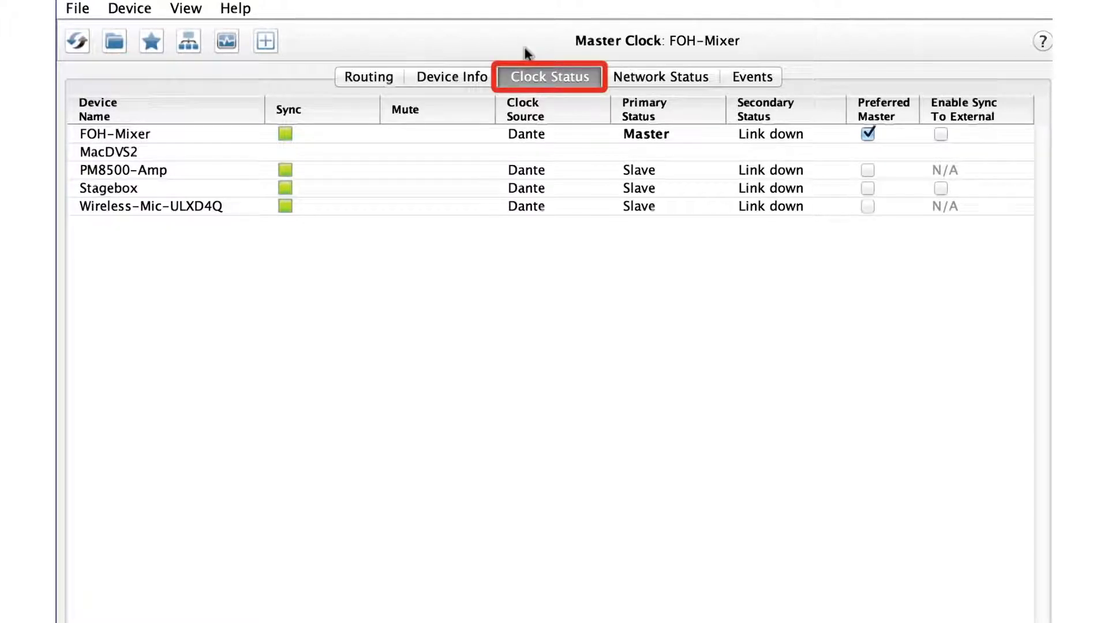
click(623, 76)
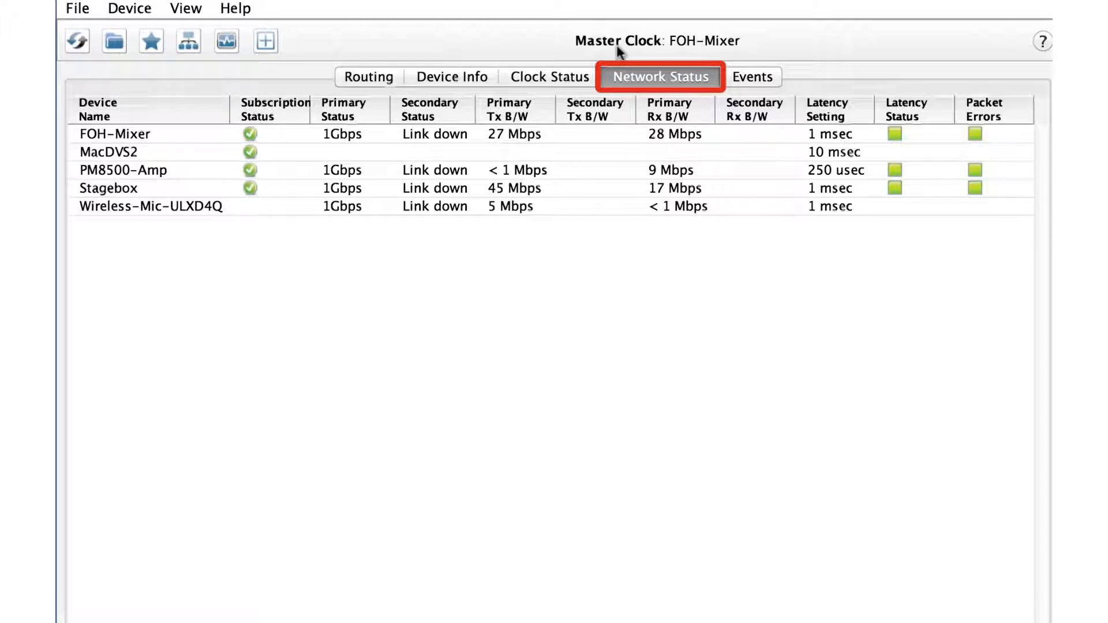
click(743, 78)
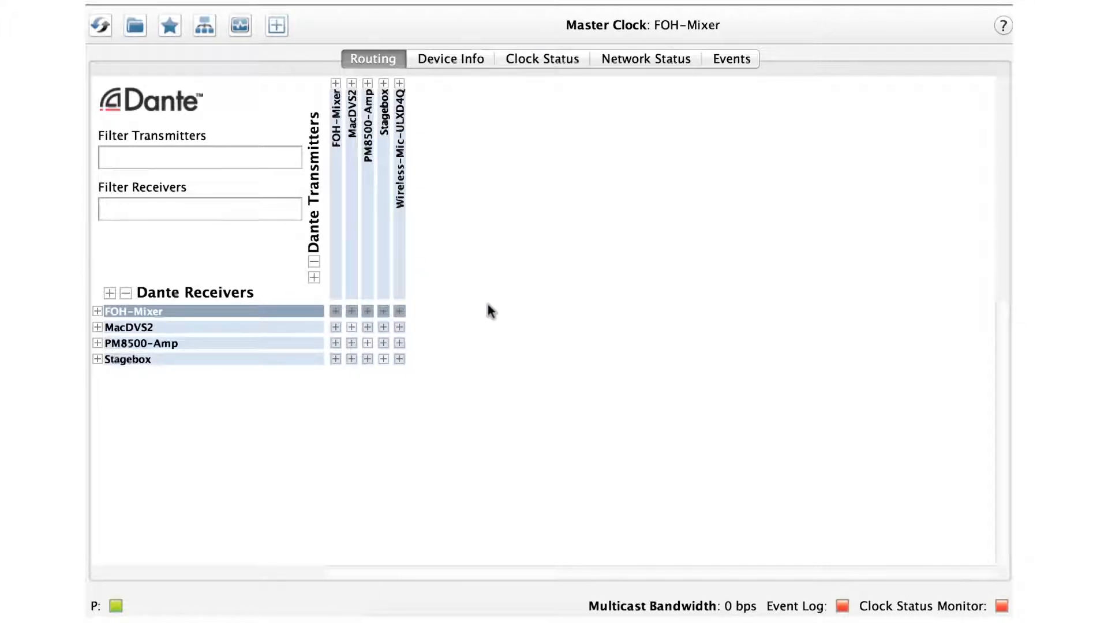
Step: Route Stagebox channels Vox1, Vox2, Vox3 and OH1Drums to the FOH-Mixer's Vox1, Vox2, Vox3 and OH1Drums receive channels
click(384, 83)
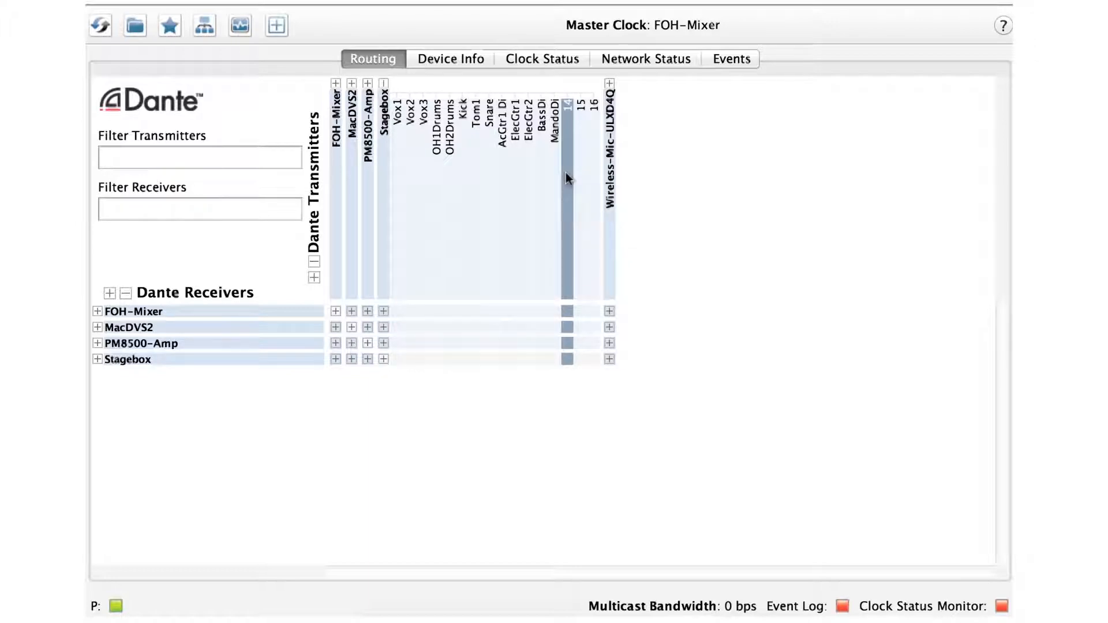
click(97, 311)
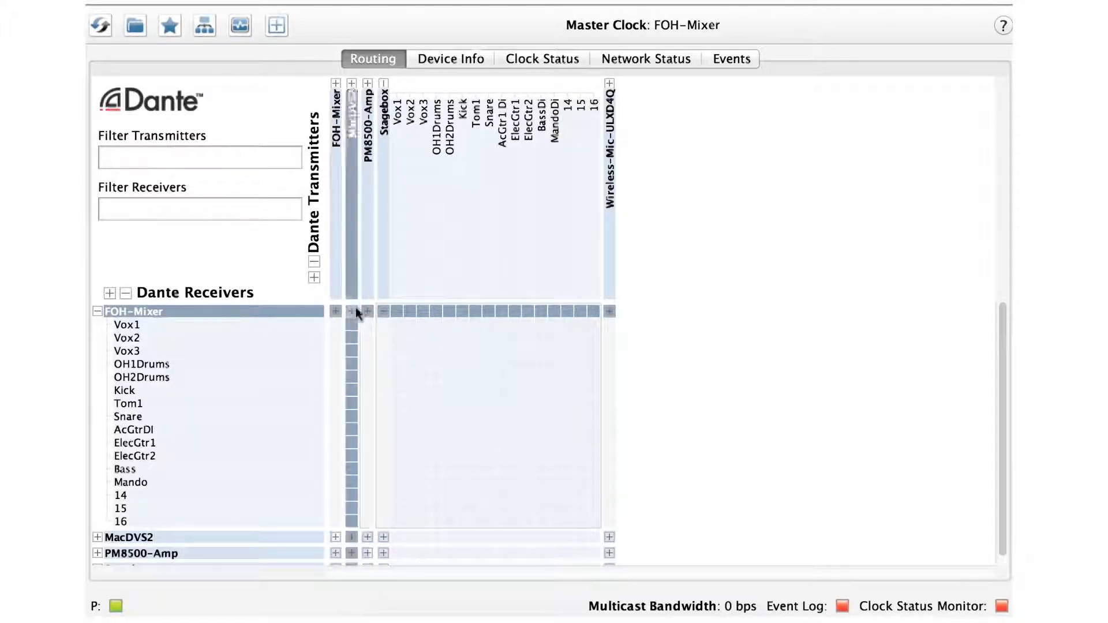
click(397, 324)
click(411, 339)
click(423, 351)
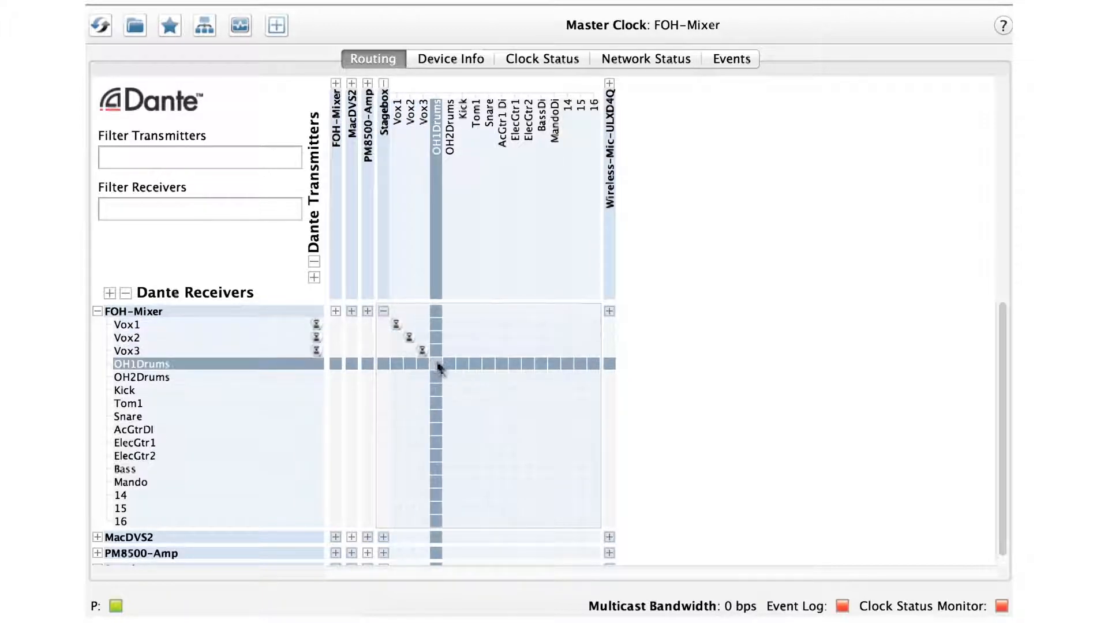
click(437, 364)
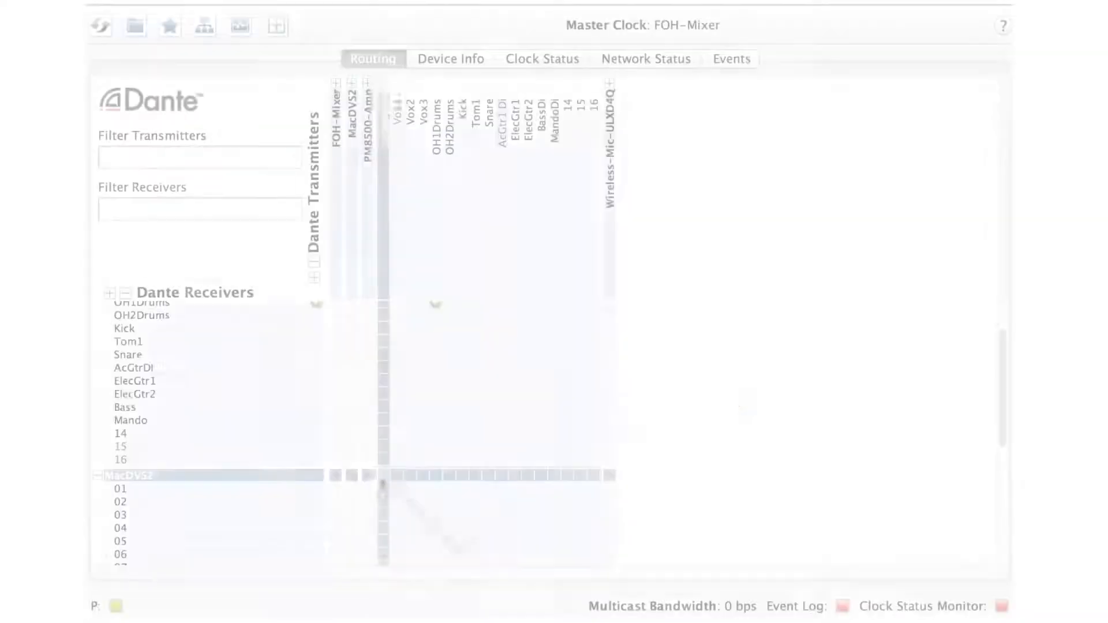
Step: Route Stagebox Vox1, Vox2, Vox3 and OH1Drums to MacDVS2 receive channels 01 to 04
click(395, 484)
click(410, 501)
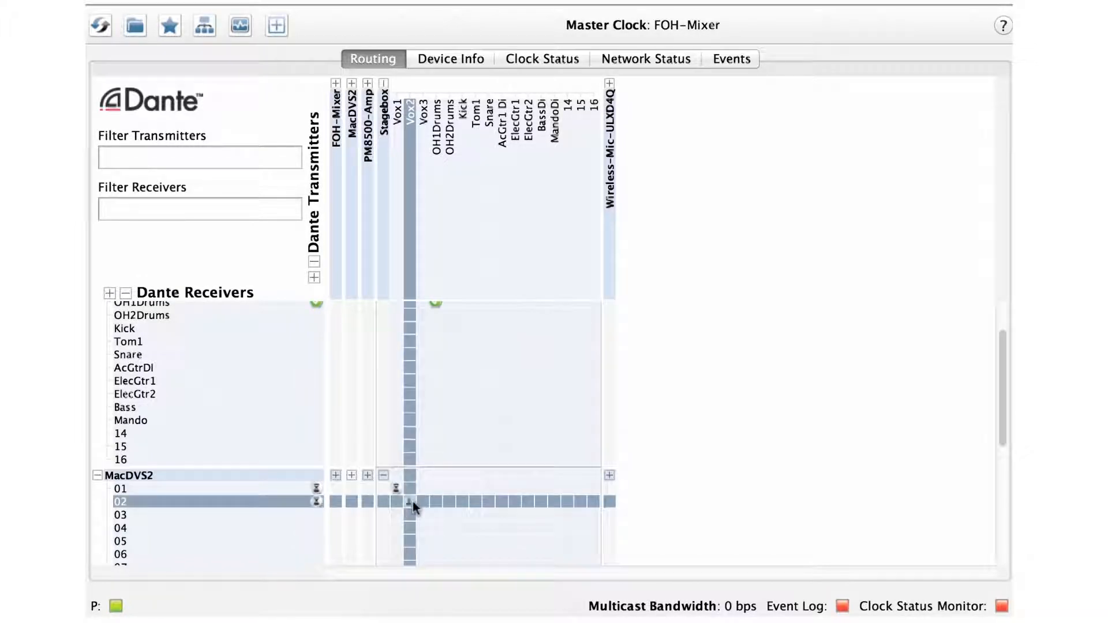
click(423, 515)
click(436, 526)
Step: Route Stagebox Vox1, Vox2, Vox3 and OH1Drums to PM8500-Amp inputs LFMain, RFMain, LSMain and RSMain
scroll(435, 521, down, 10)
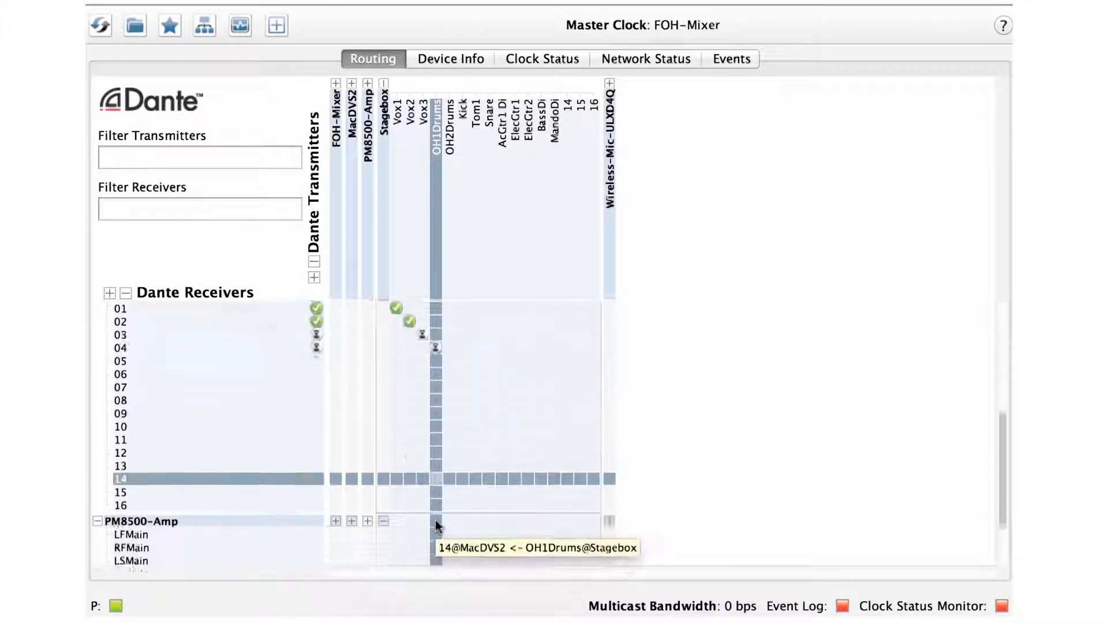
click(394, 511)
click(410, 524)
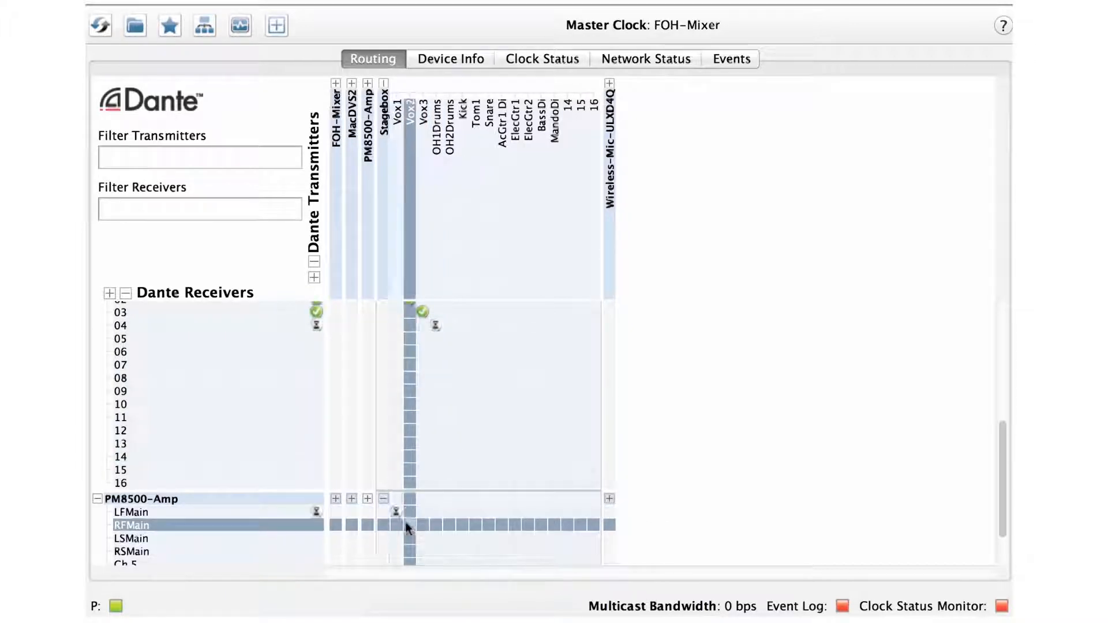
click(420, 538)
click(434, 550)
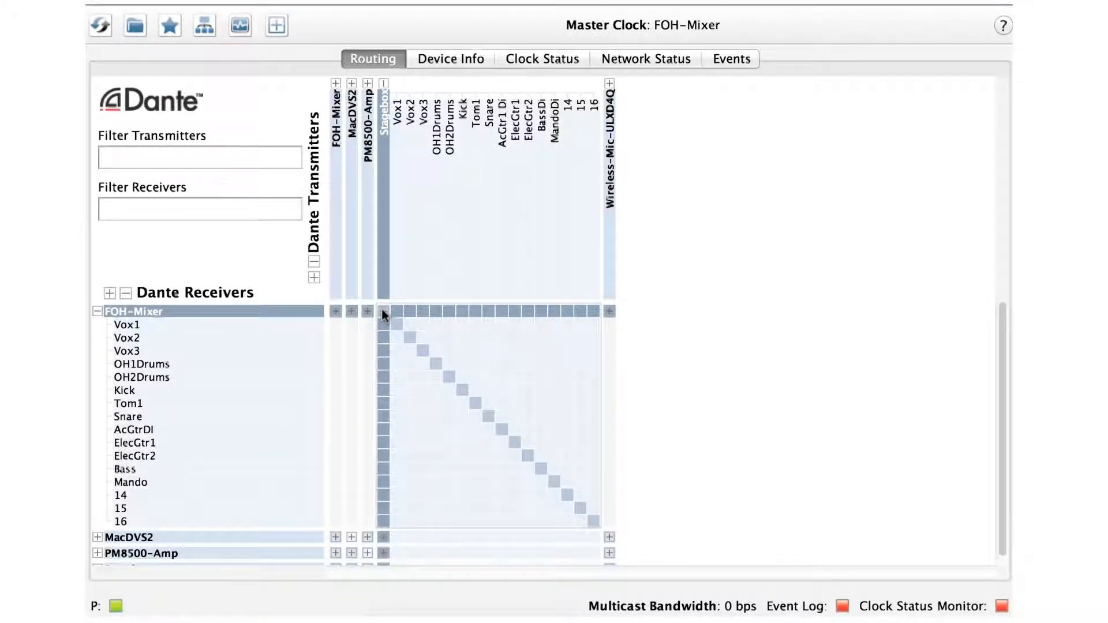
Step: Route all Stagebox channels one-to-one to the FOH-Mixer, then remove the Vox1, Vox2, Vox3 and OH1Drums routes
click(382, 312)
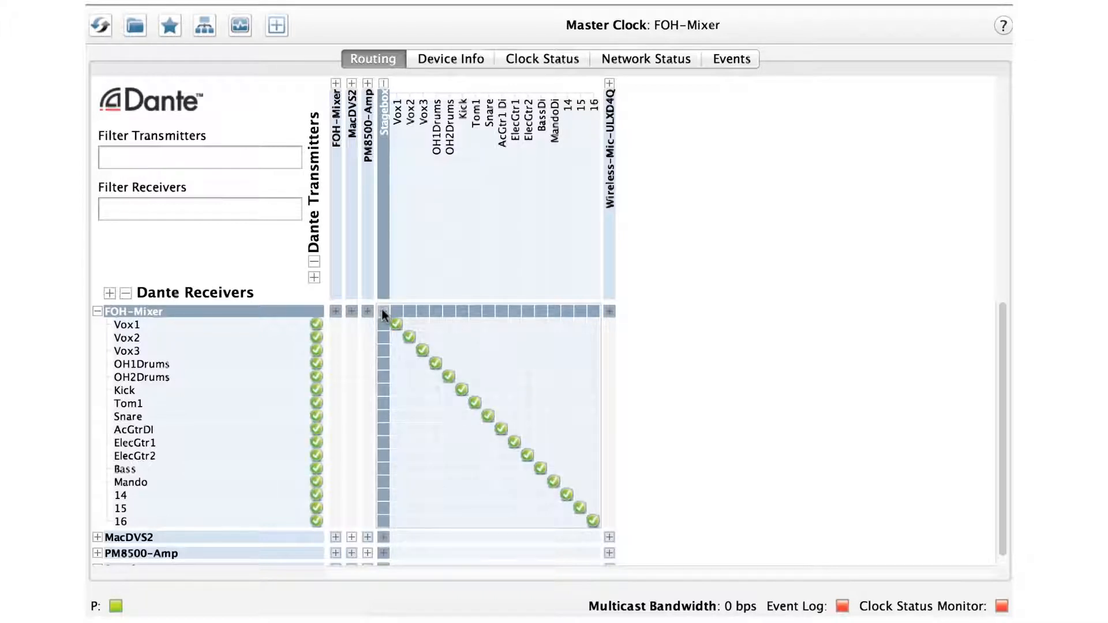
click(400, 324)
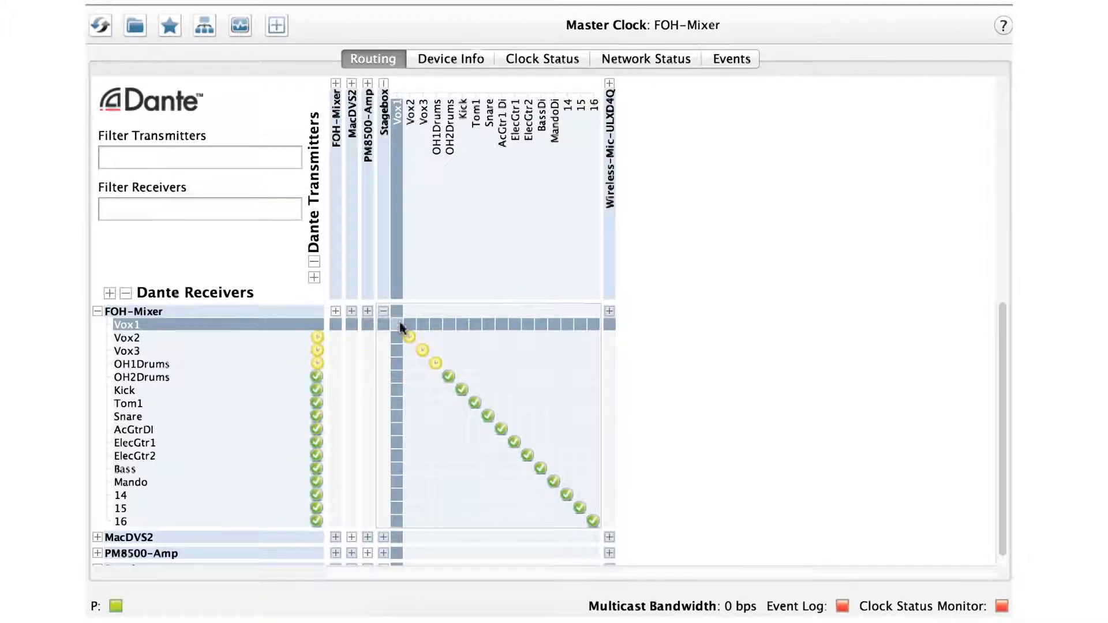
click(408, 336)
click(421, 351)
click(435, 364)
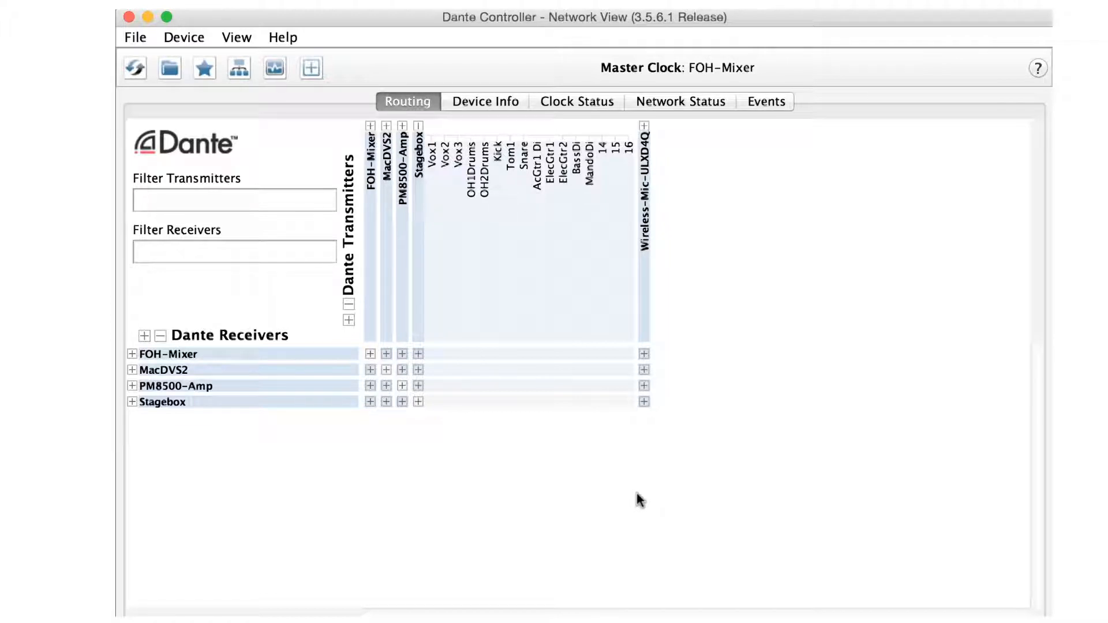
Step: Open the Stagebox device view and rename the device to Snakebox, confirming the rename
double_click(415, 300)
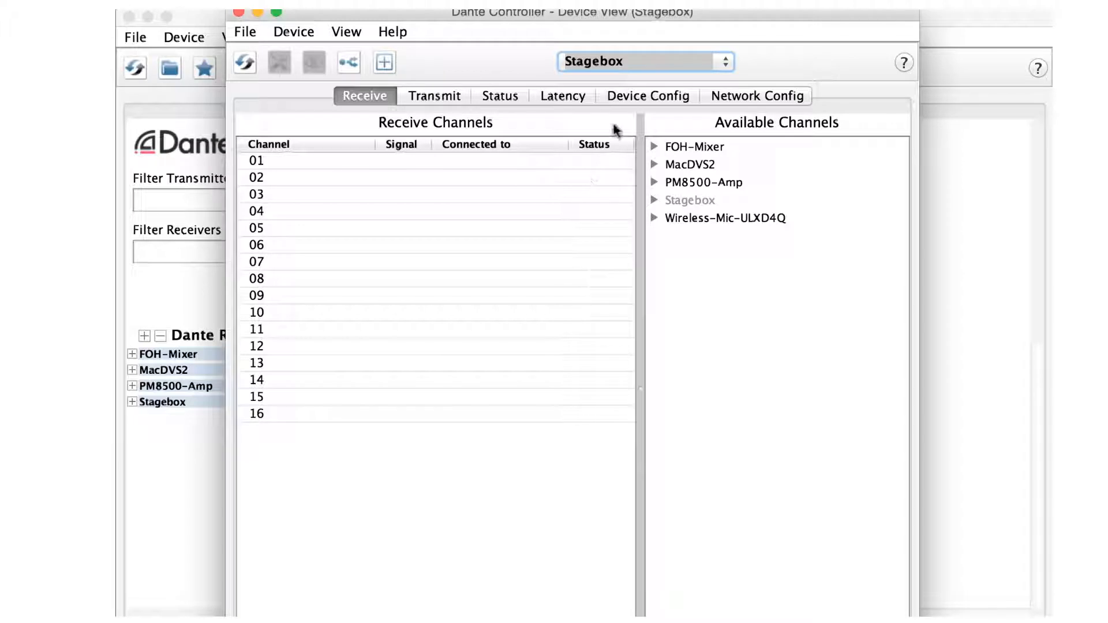
click(617, 96)
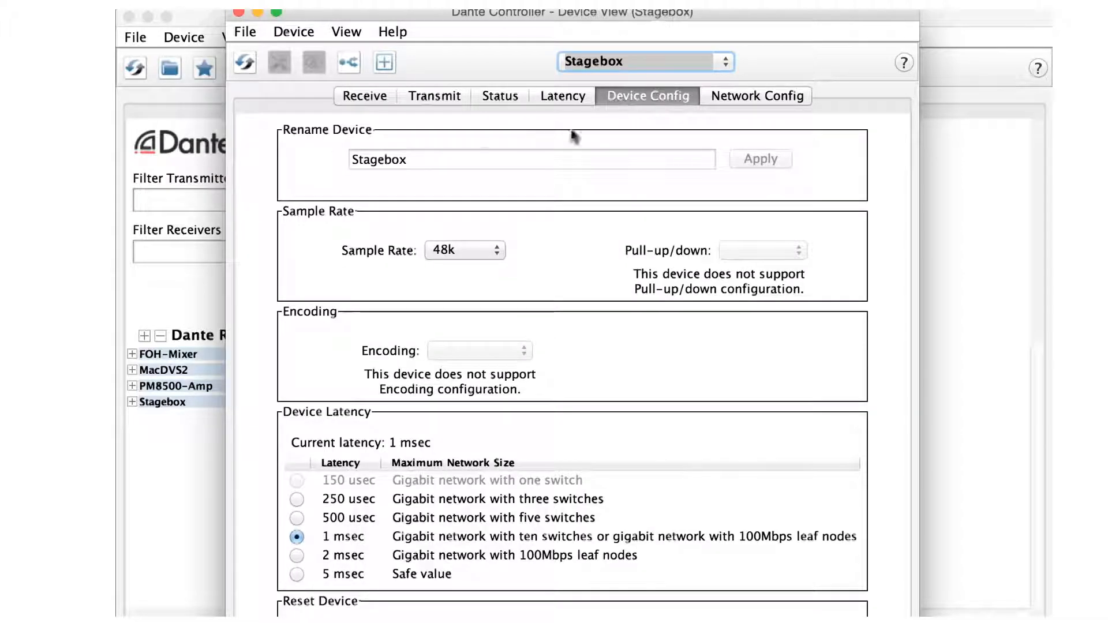
click(443, 164)
drag(443, 164, 339, 160)
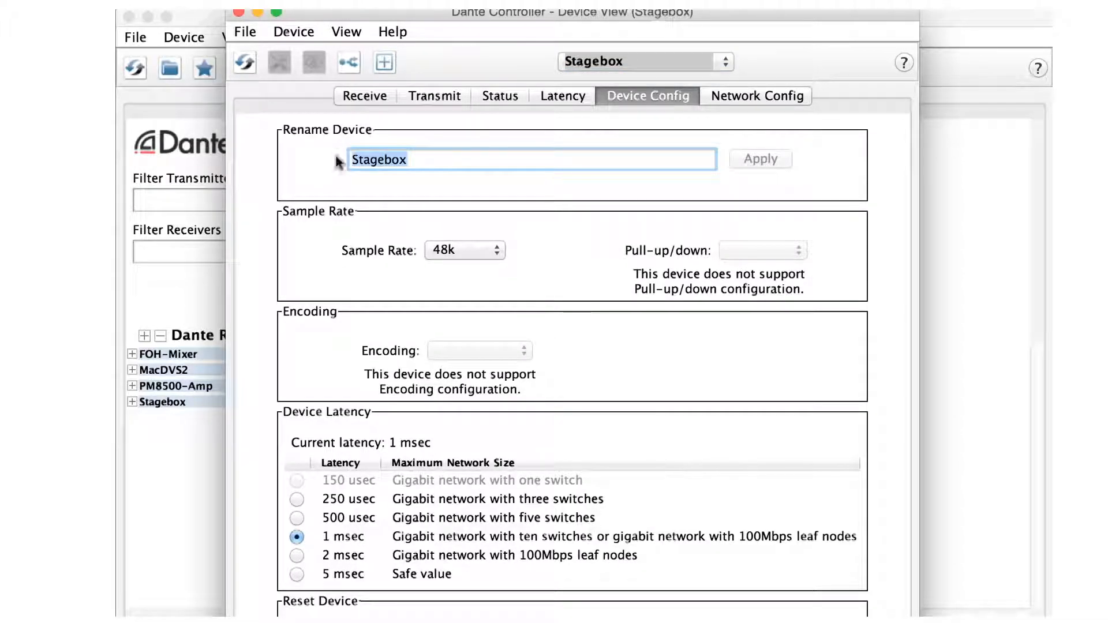
text(Snakebox)
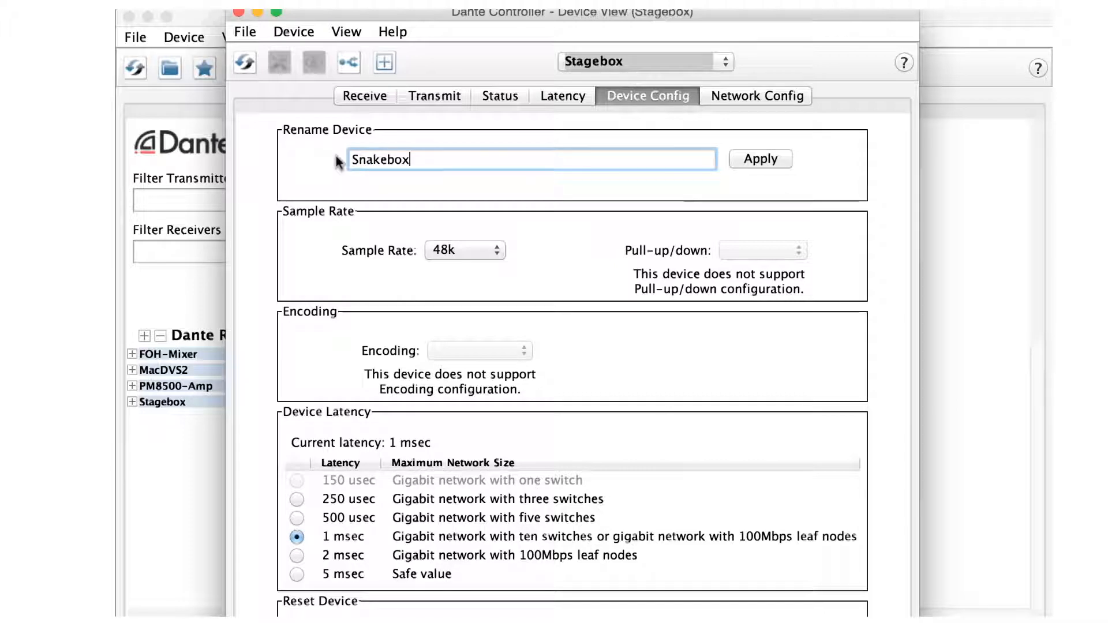
click(769, 168)
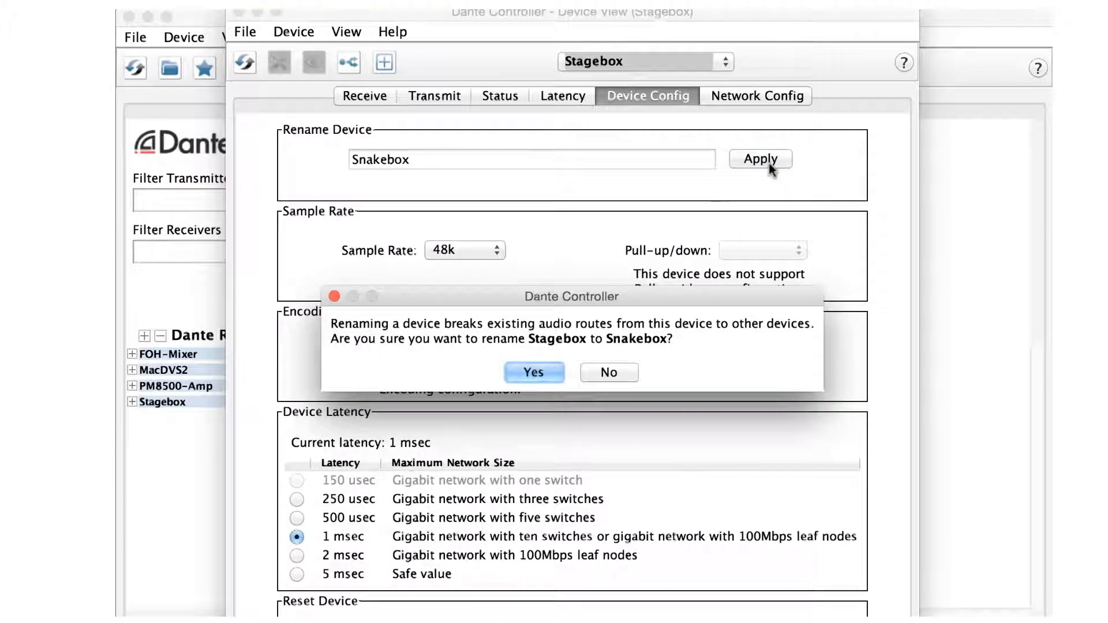
click(541, 368)
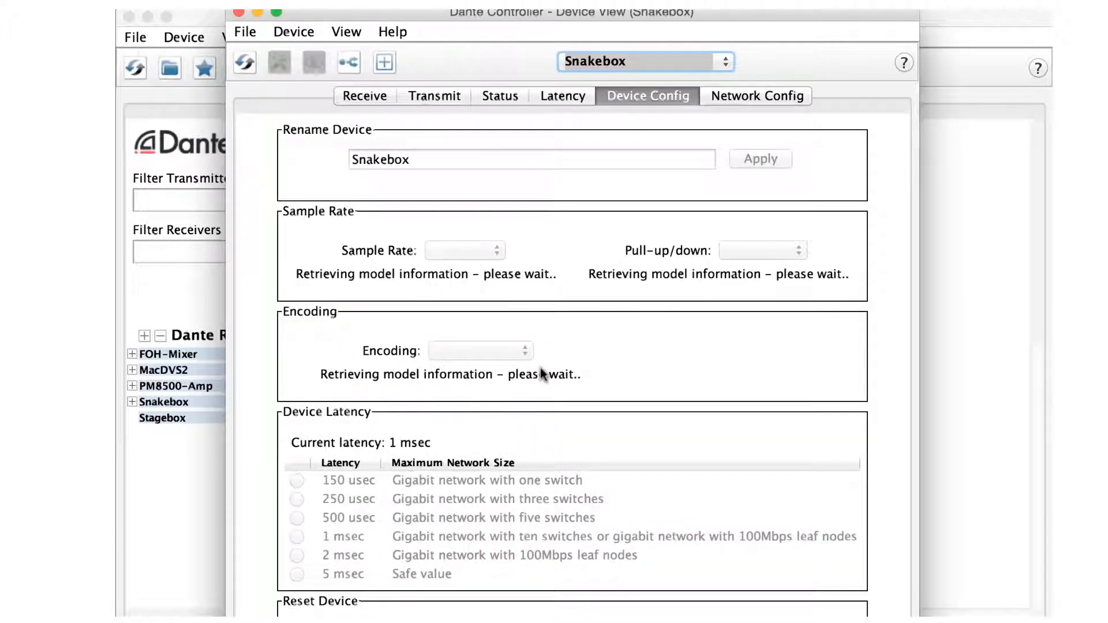
Step: Label Snakebox transmit channels 14, 15 and 16 as Tambourine1, Tambourine2 and Tambourine3, then close the device view
click(449, 97)
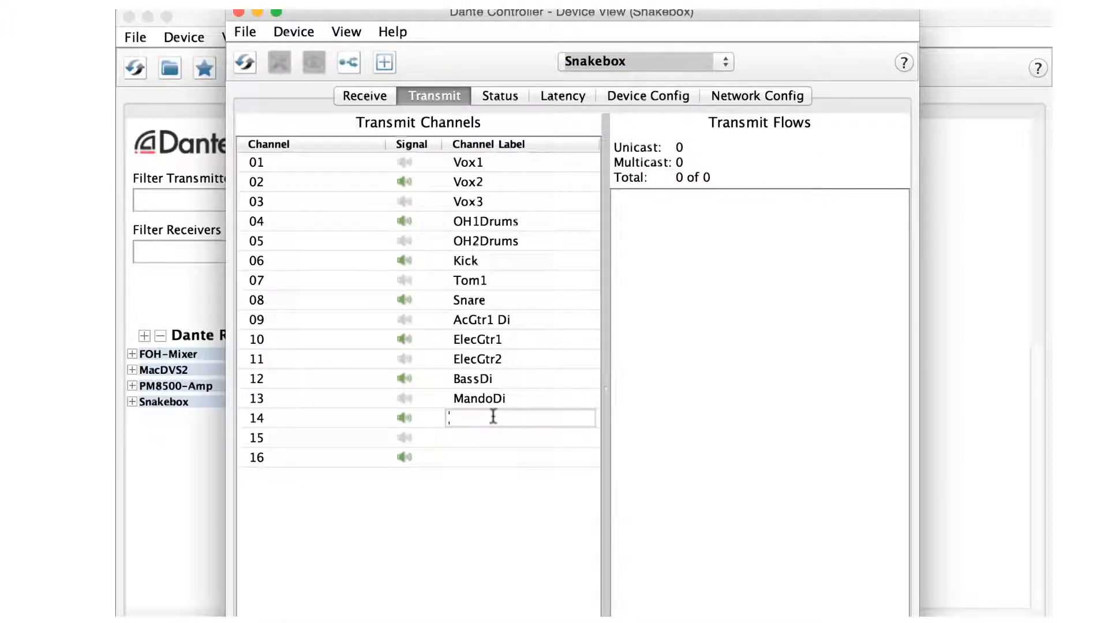
text(Tambourine1)
key(Return)
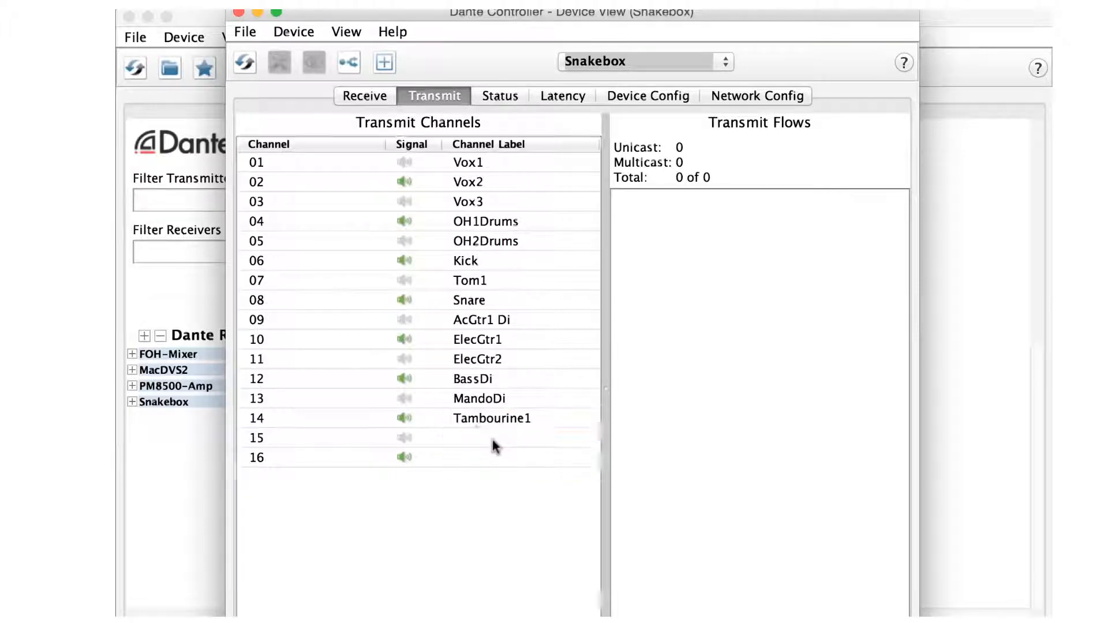
double_click(493, 440)
text(Tambourine2)
key(Return)
double_click(493, 459)
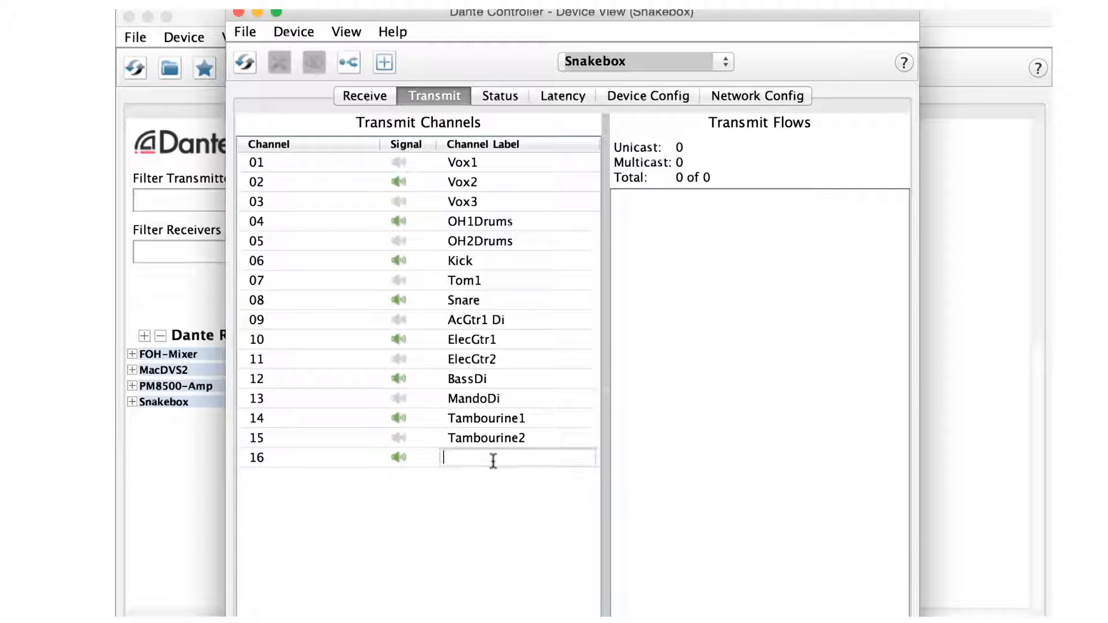
text(Tambourine3)
key(Return)
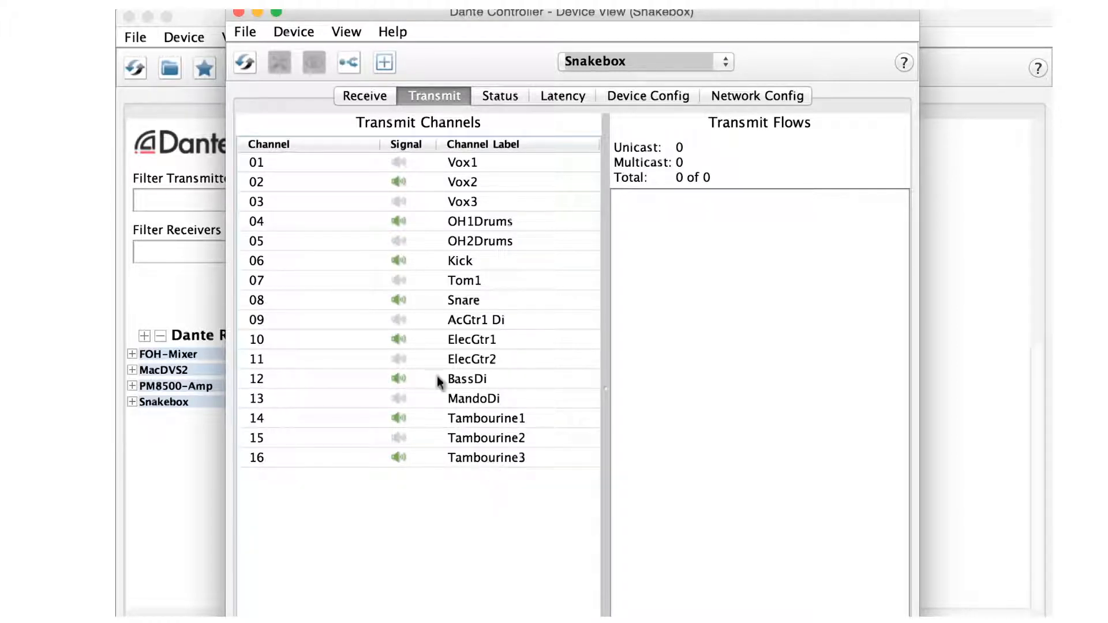
click(239, 13)
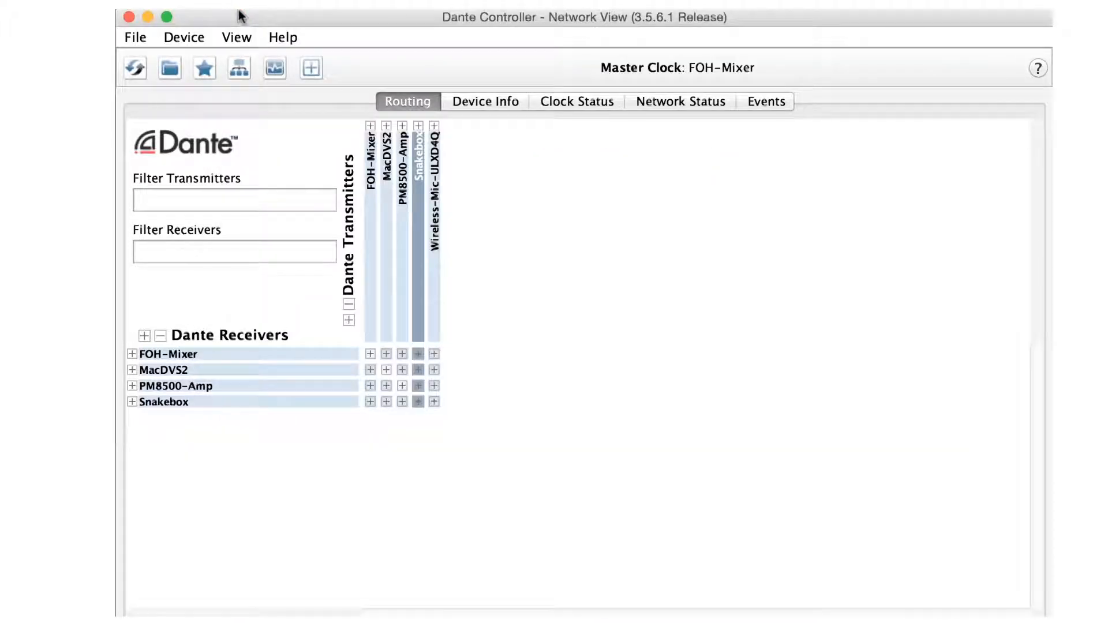
Step: Enable Preferred Master for the first device, FOH-Mixer, in the clock status list
click(419, 126)
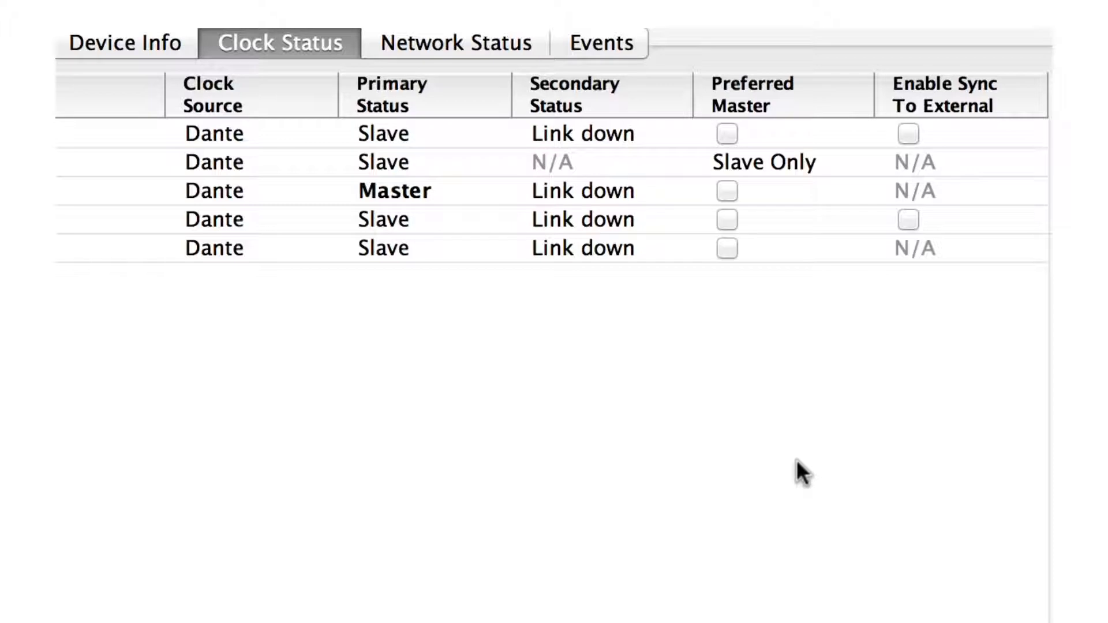
click(731, 131)
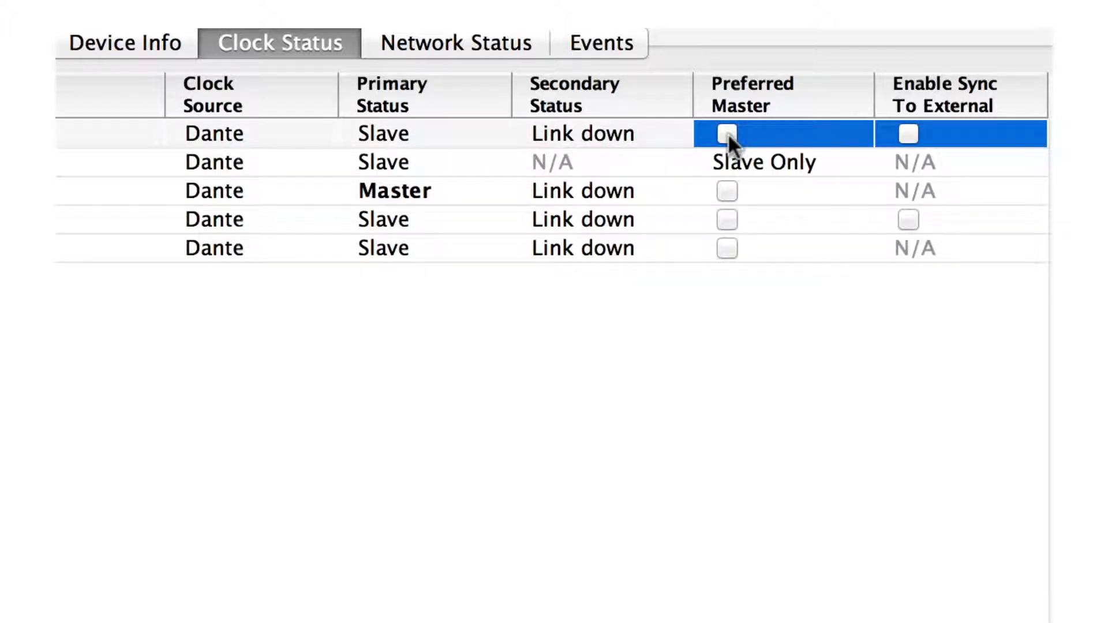
click(727, 134)
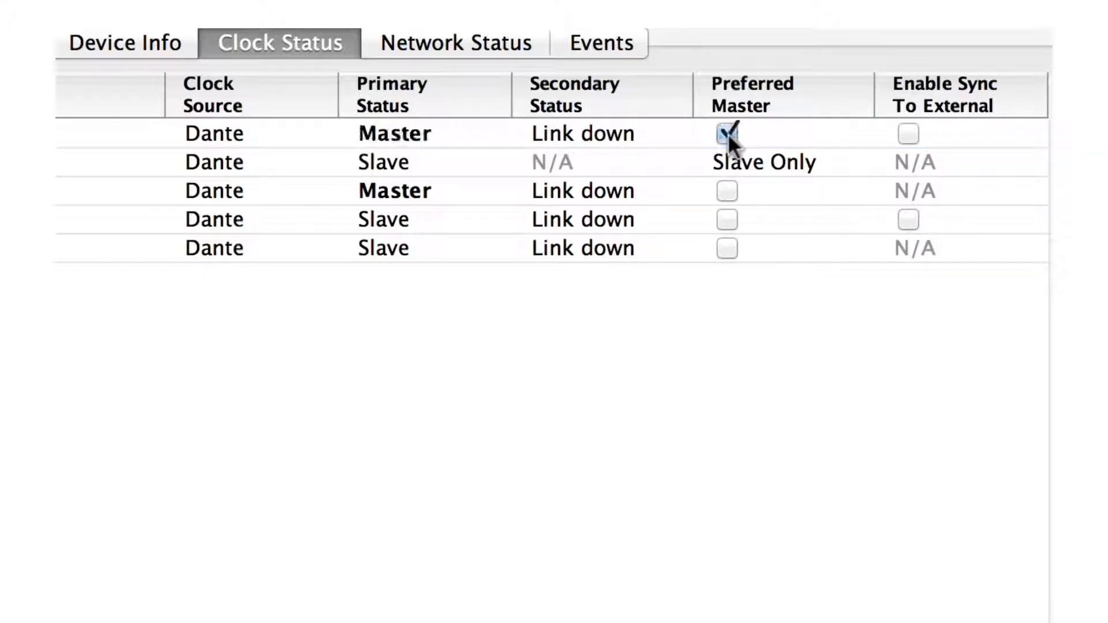